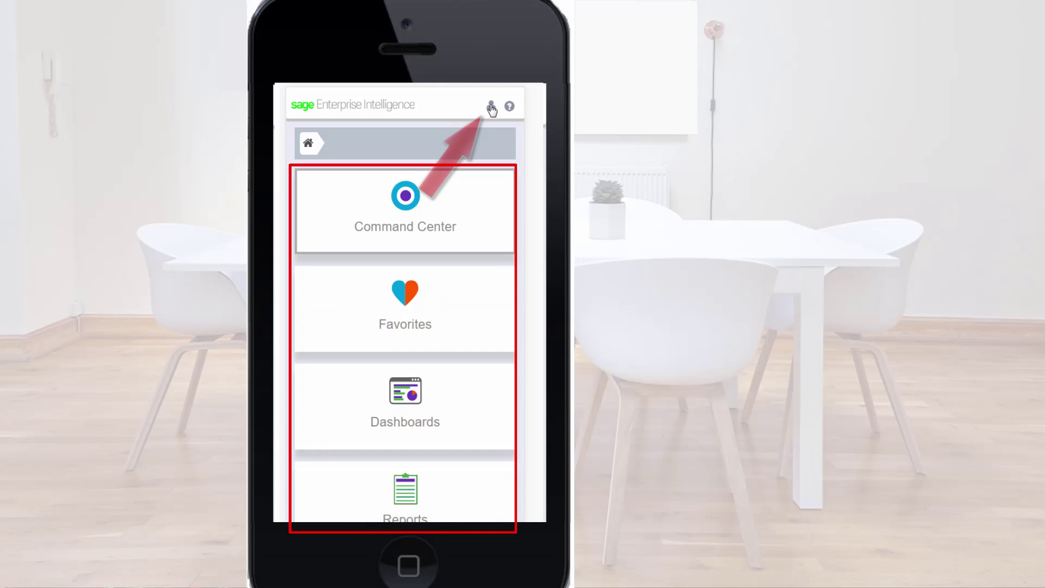
# Open the user account dropdown listing environments, profile, password change and logout
pyautogui.click(493, 107)
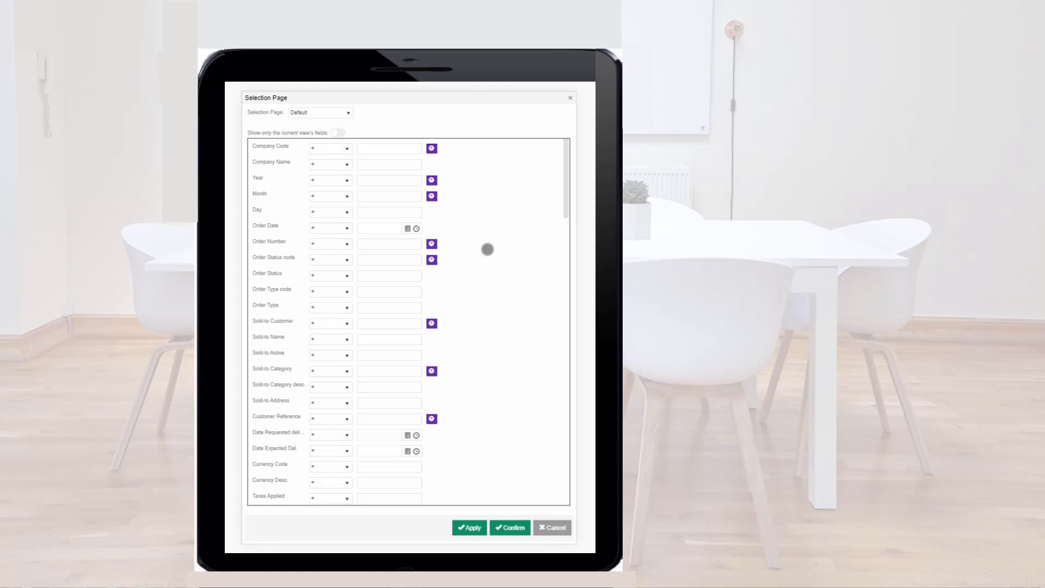
# Confirm the Selection Page to load Orders by Customer with 2016–2018 quantity totals
pyautogui.click(513, 527)
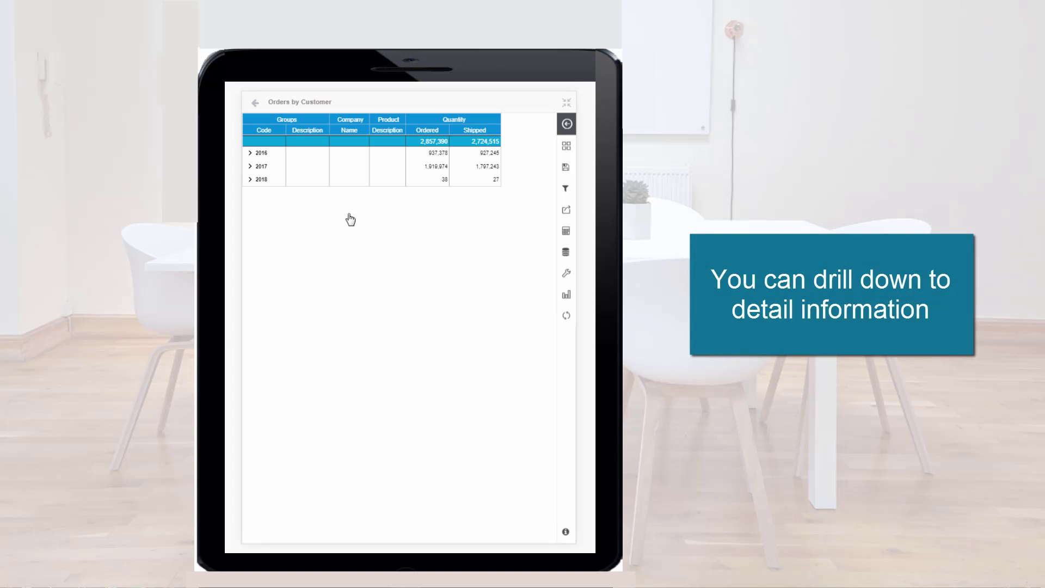
# Expand the 2017 row into product-level orders and bring up the view's settings
pyautogui.click(248, 166)
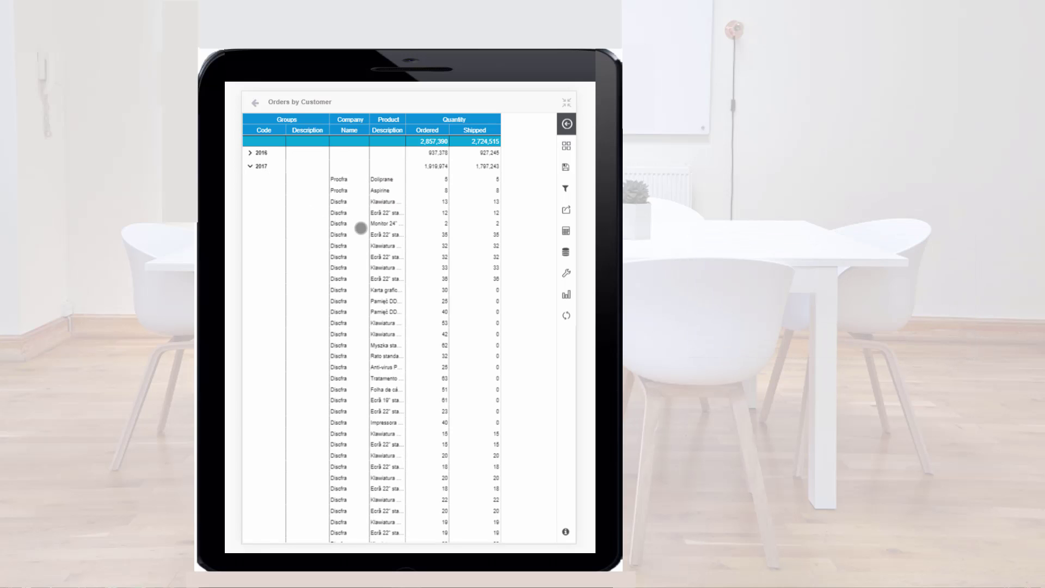
pyautogui.moveTo(411, 240); pyautogui.dragTo(411, 174)
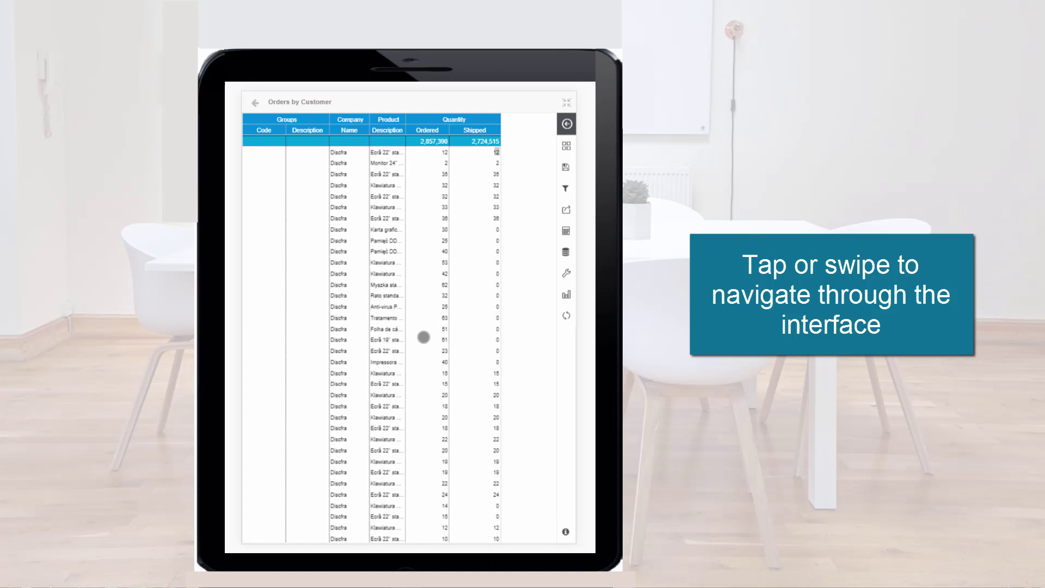
pyautogui.moveTo(423, 337); pyautogui.dragTo(422, 182)
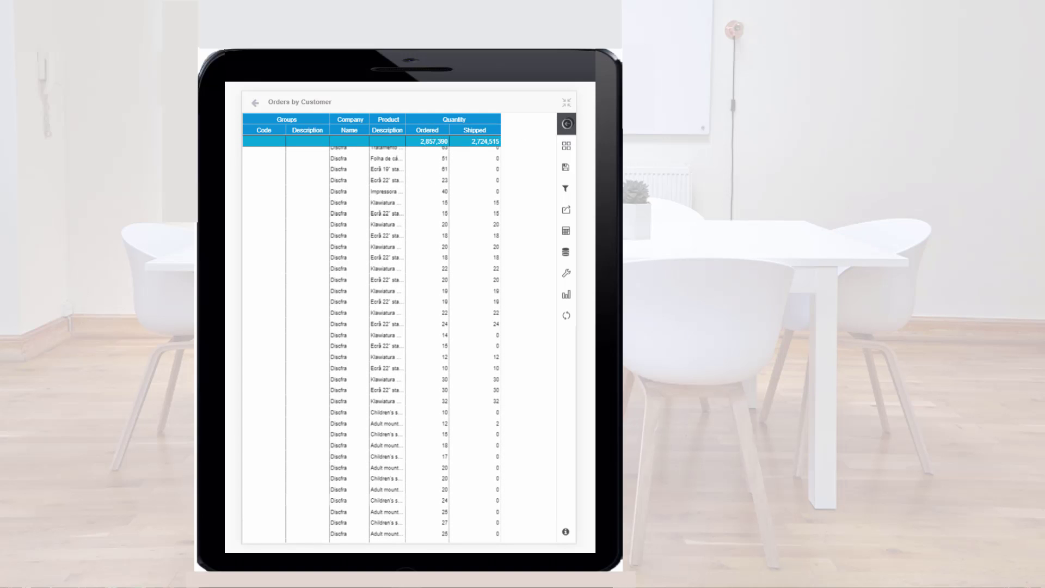
pyautogui.click(567, 124)
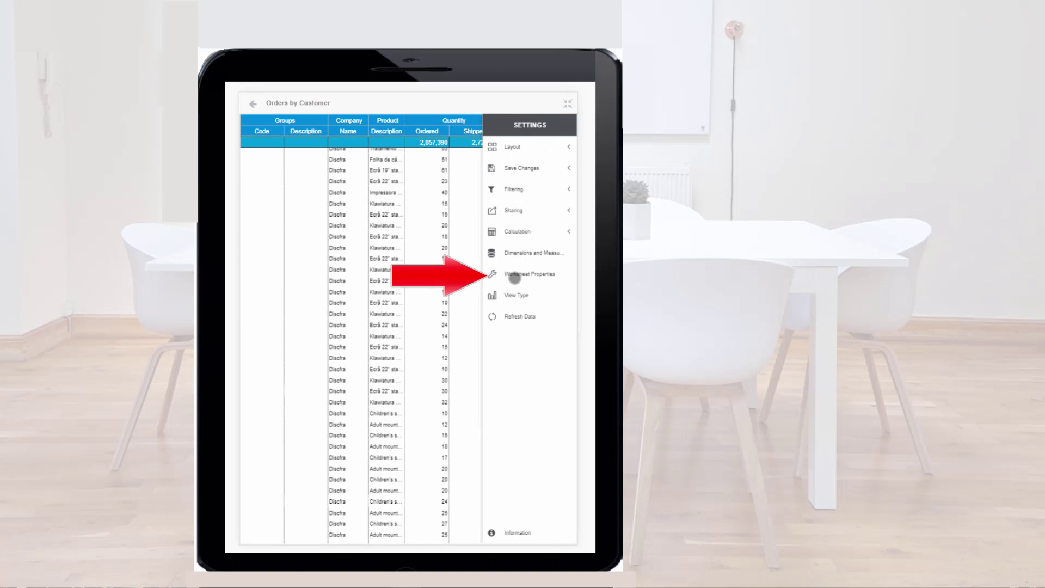
# In Worksheet Properties, set the column header background colour to purple
pyautogui.click(513, 275)
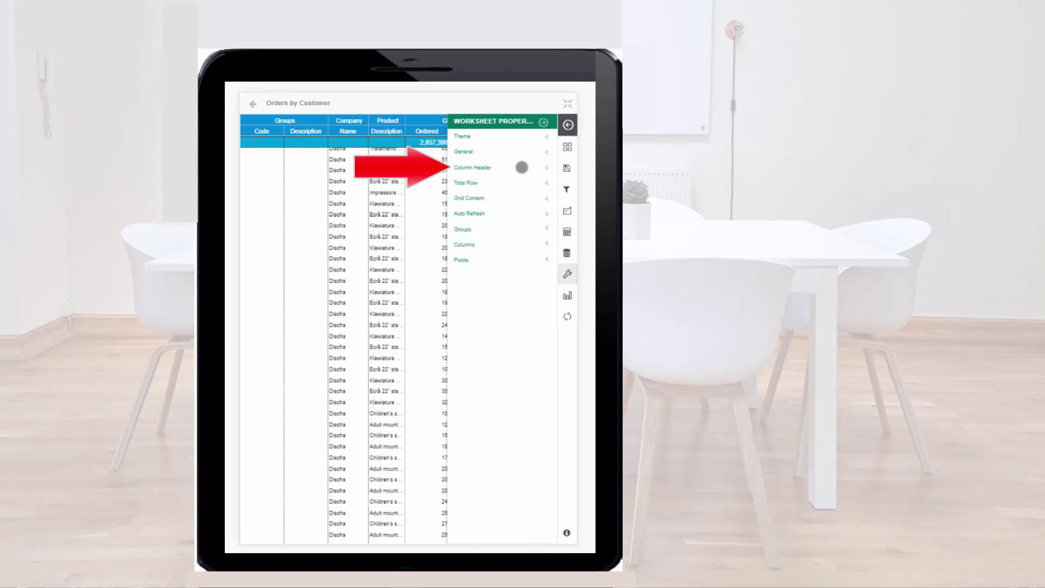
pyautogui.click(521, 168)
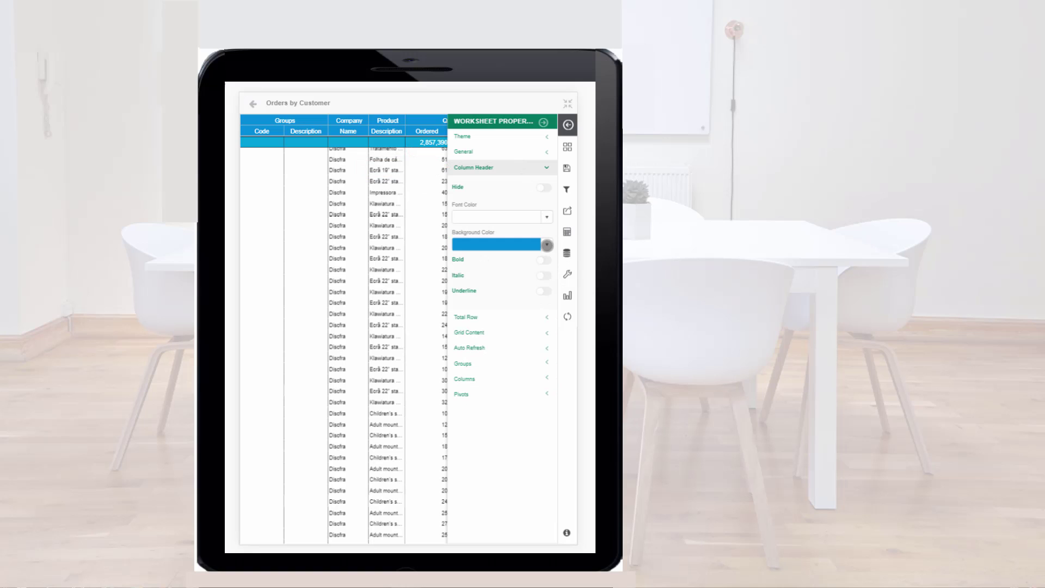
pyautogui.click(547, 245)
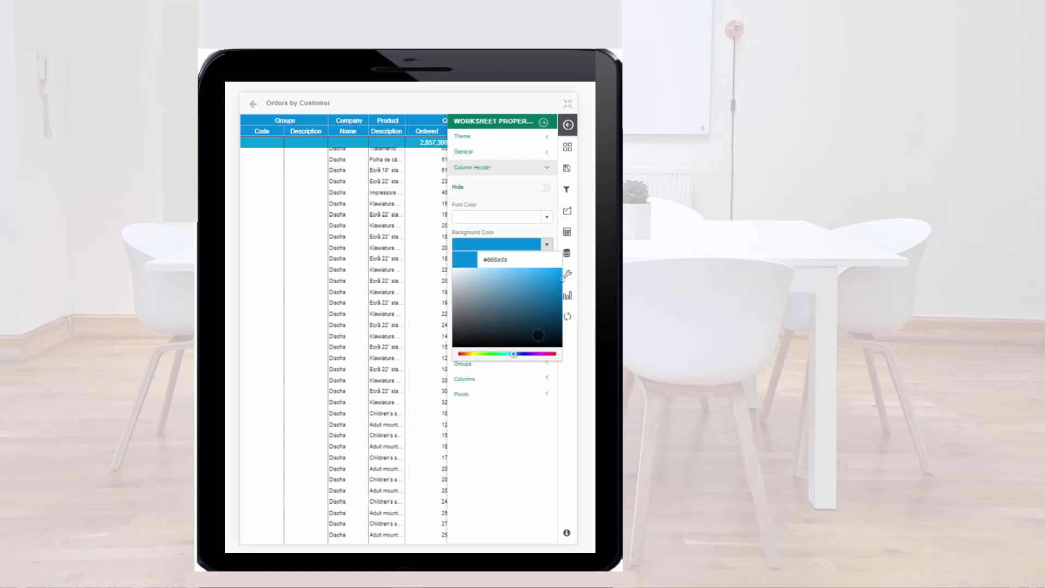
pyautogui.click(537, 354)
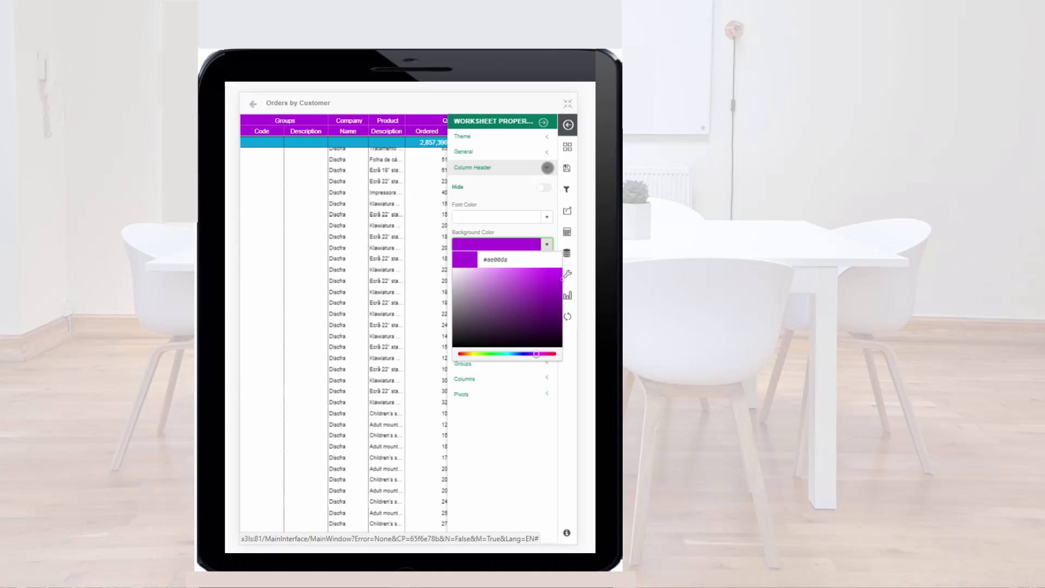
pyautogui.click(547, 168)
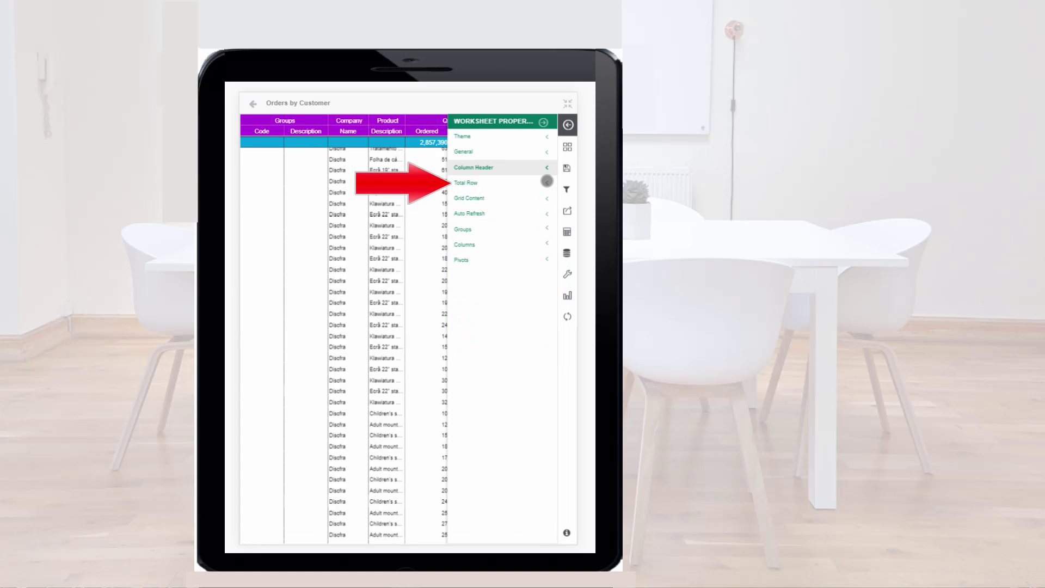
# Set the total row background colour to green
pyautogui.click(547, 181)
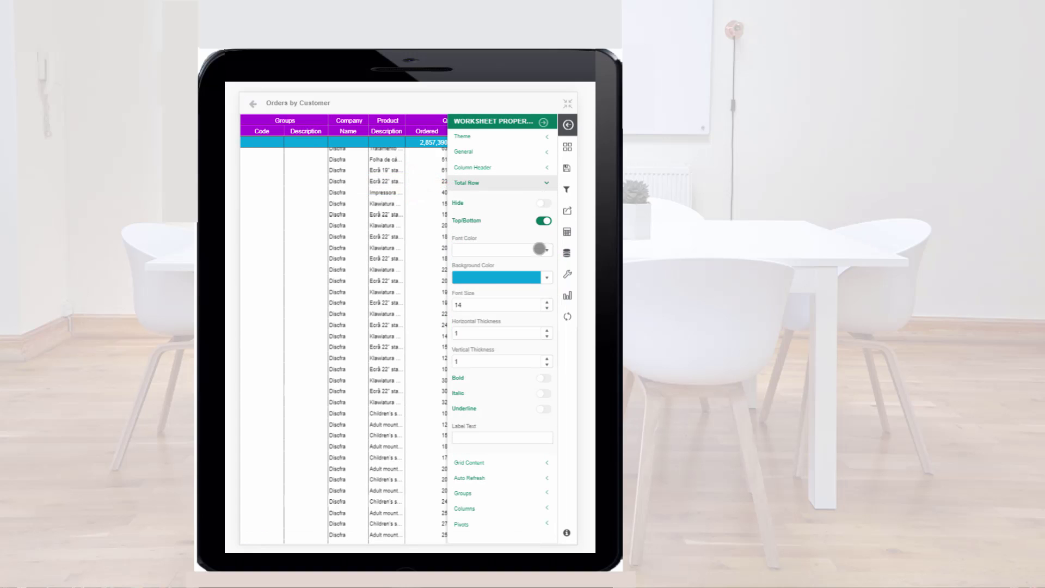
pyautogui.click(543, 277)
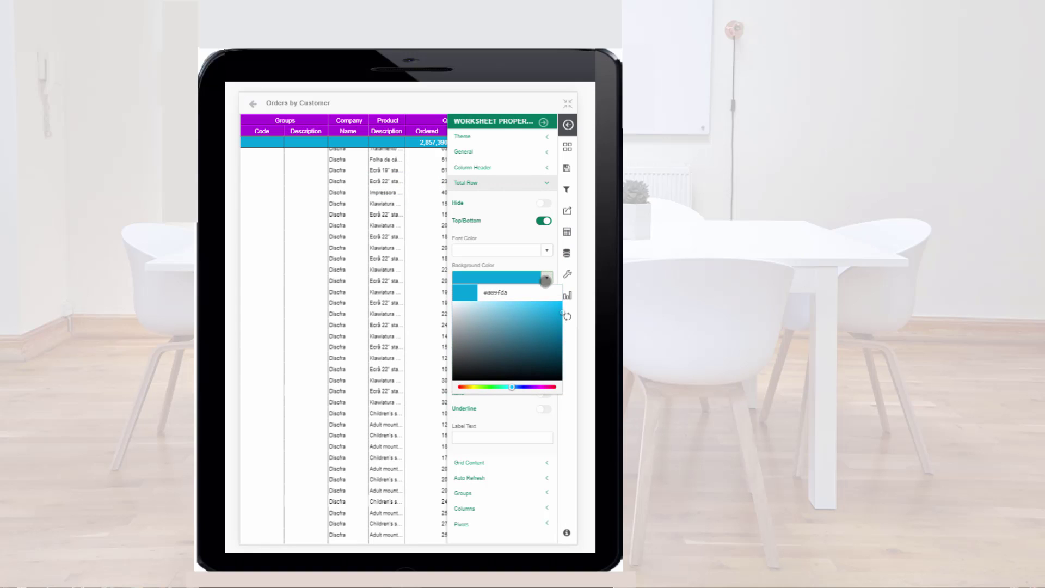
pyautogui.click(500, 386)
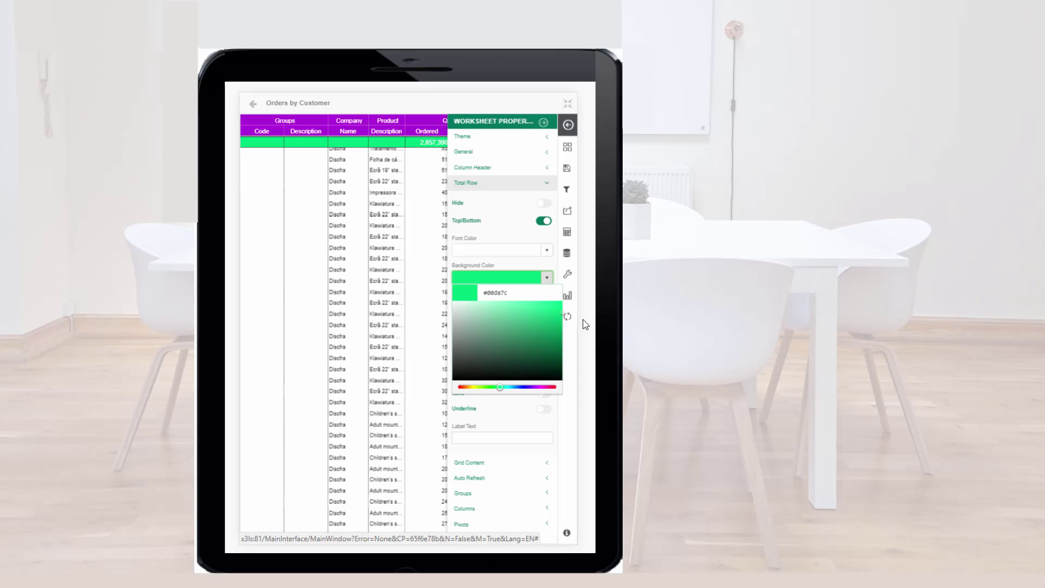
pyautogui.click(549, 181)
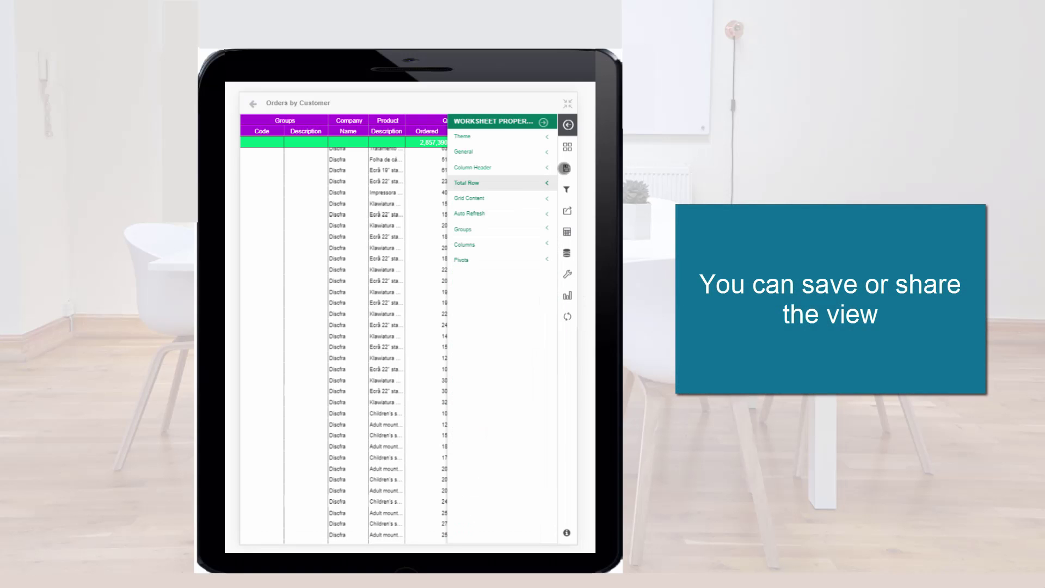
# Review the Sharing options, then save the restyled Orders by Customer view
pyautogui.click(565, 168)
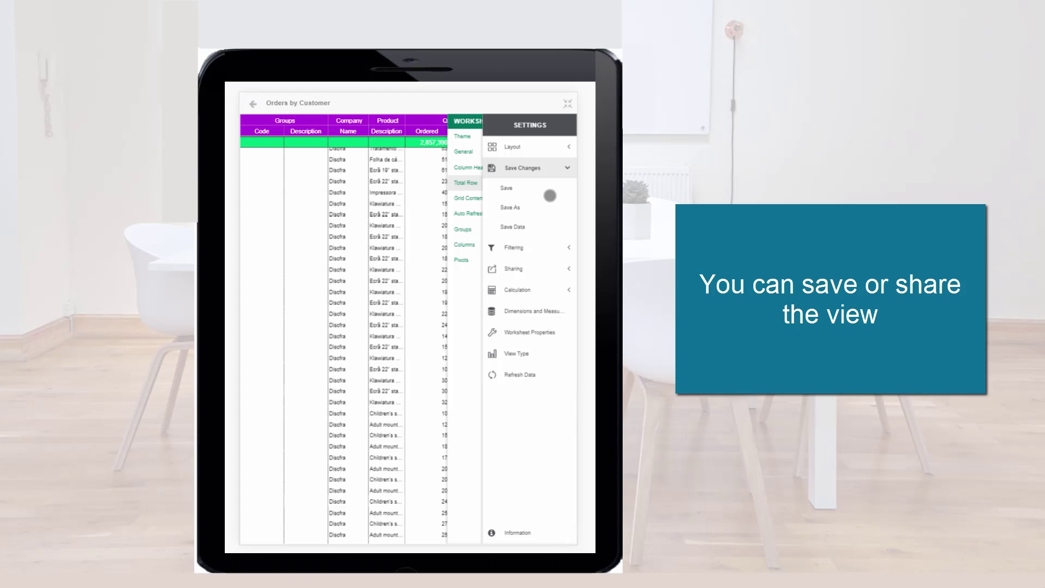
pyautogui.click(535, 269)
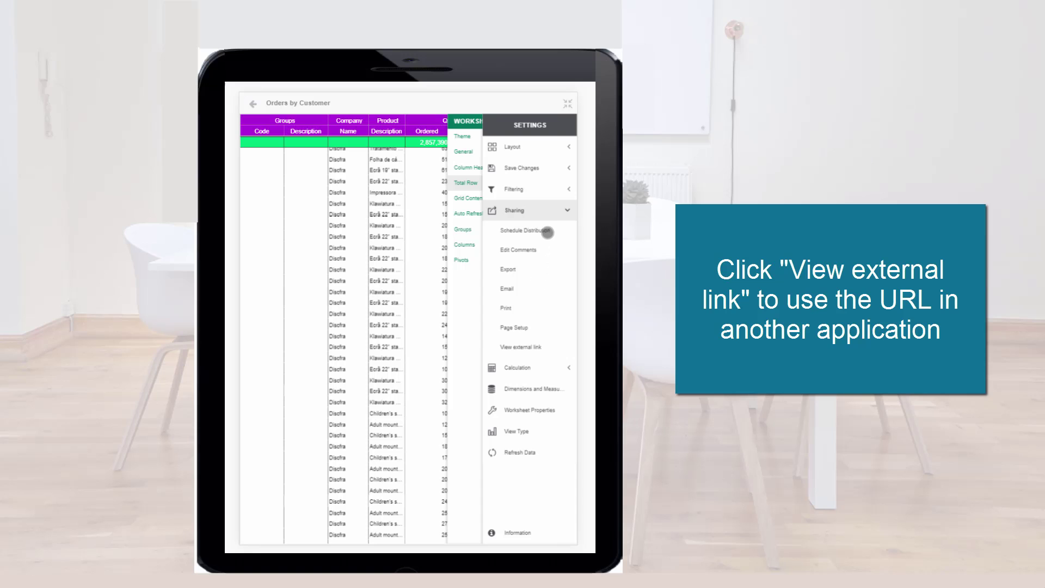
pyautogui.click(566, 167)
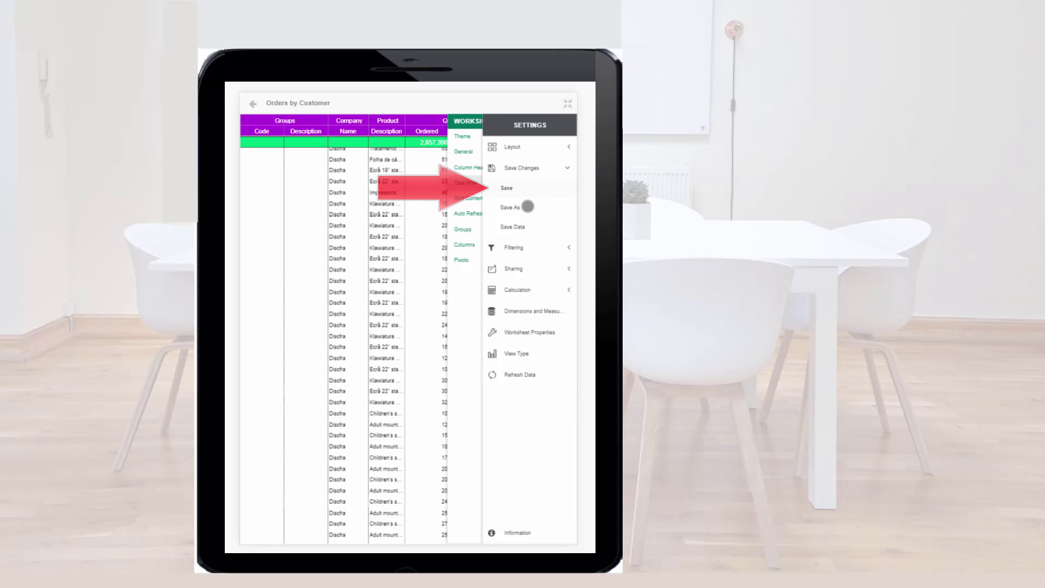
pyautogui.click(528, 207)
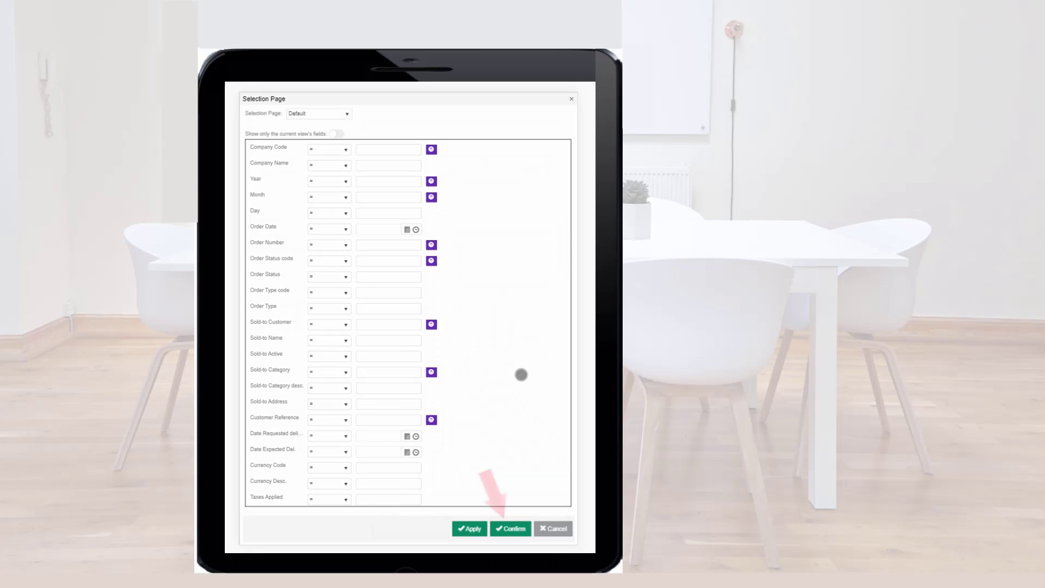
# Confirm the Selection Page, then go Home to Dashboards > Finance > Accounts Receivable
pyautogui.click(509, 528)
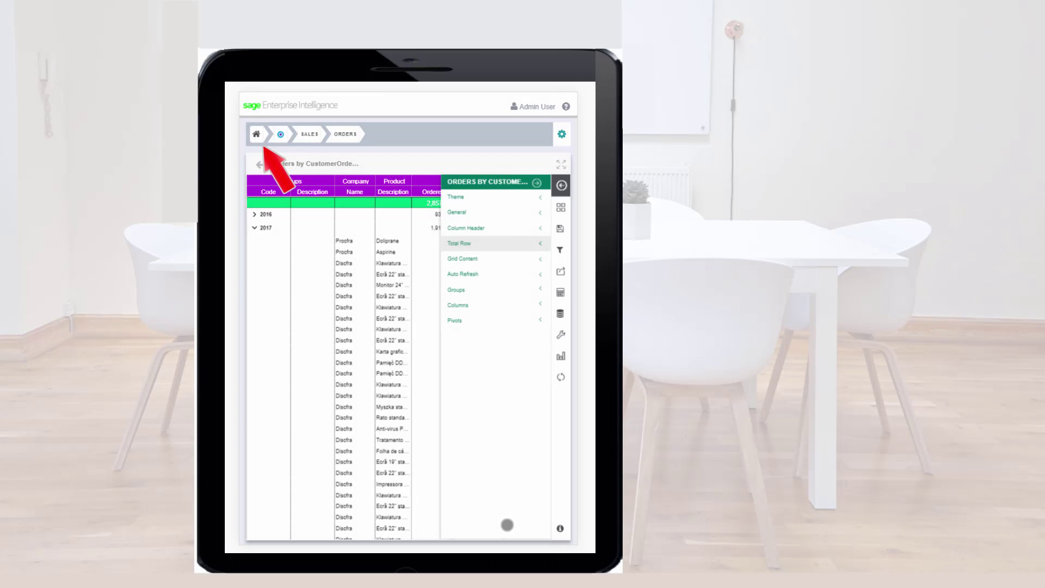
pyautogui.click(256, 134)
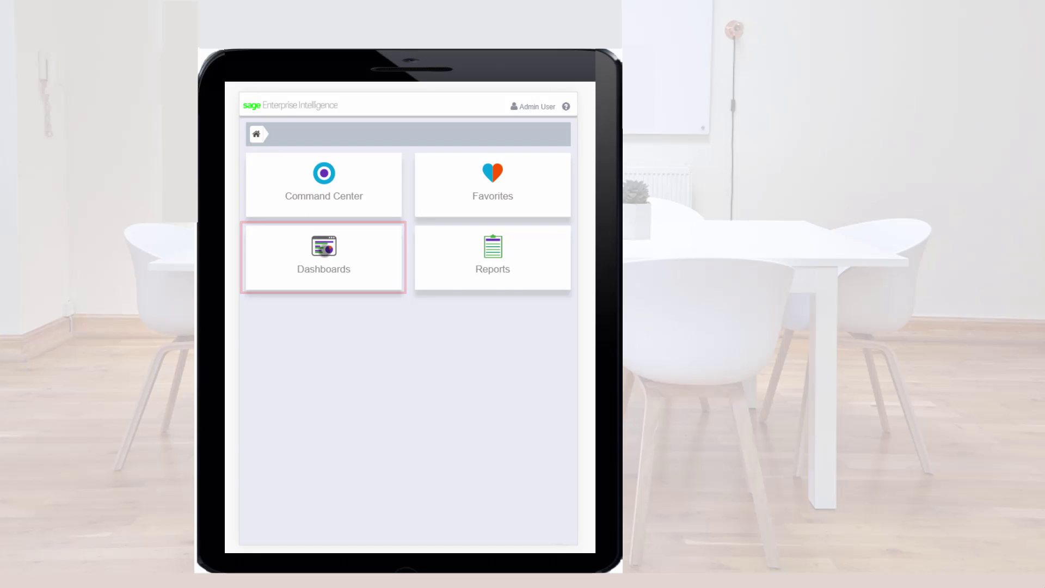
pyautogui.click(325, 248)
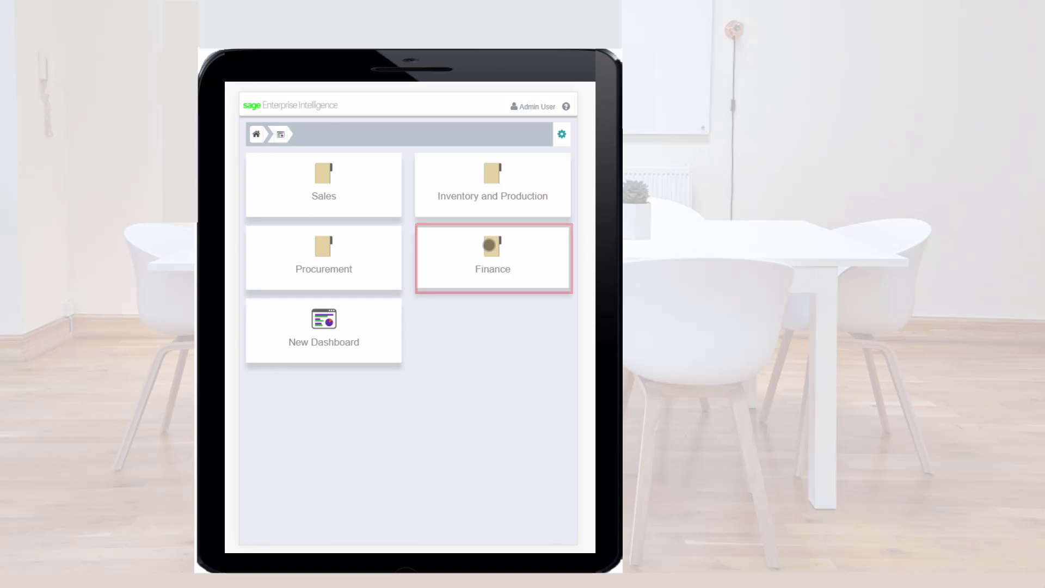
pyautogui.click(491, 246)
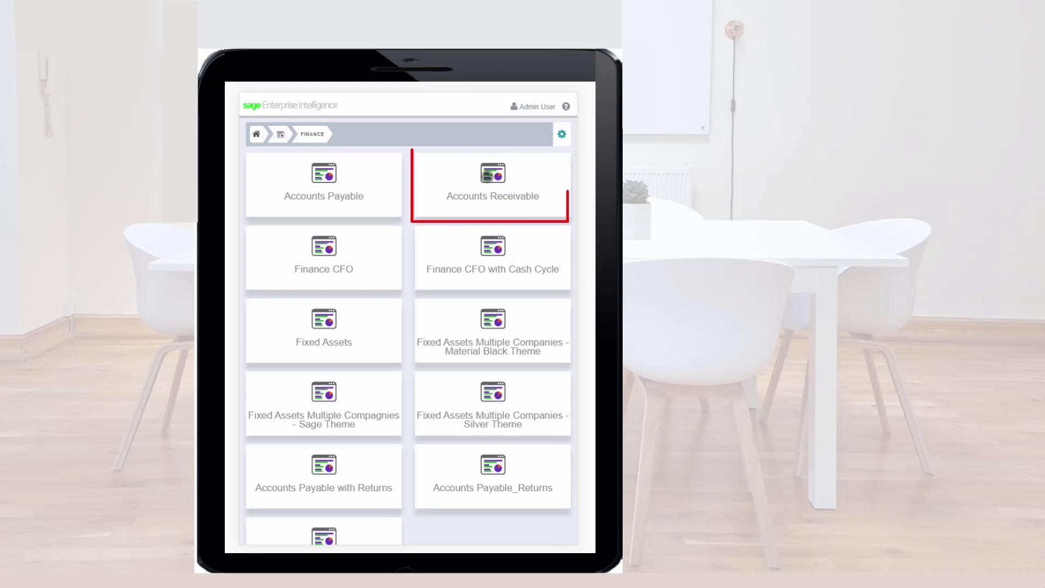
pyautogui.click(491, 172)
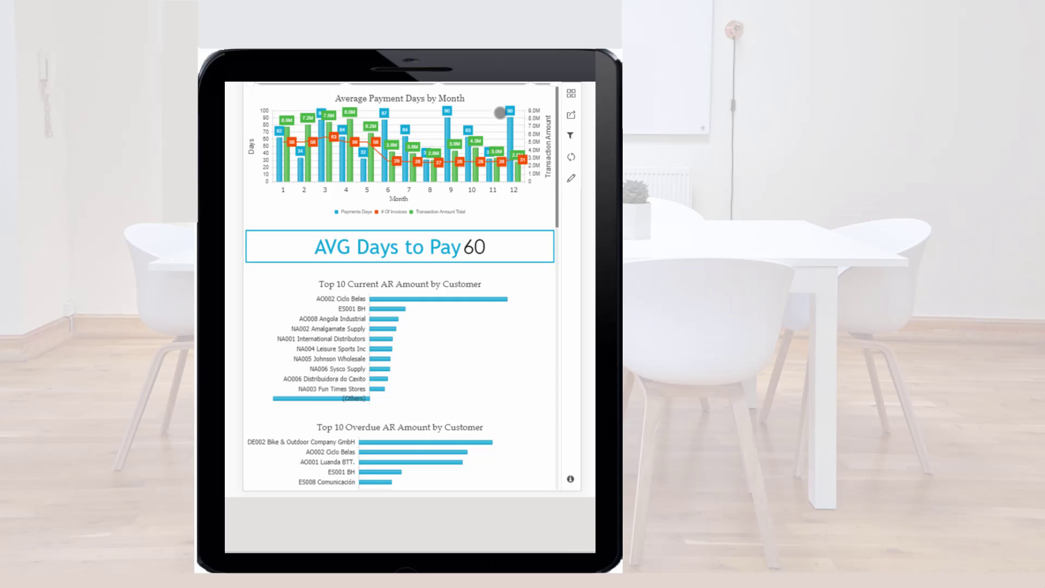
# Show the filtering panel on the full-view dashboard and apply Year 2017
pyautogui.click(517, 122)
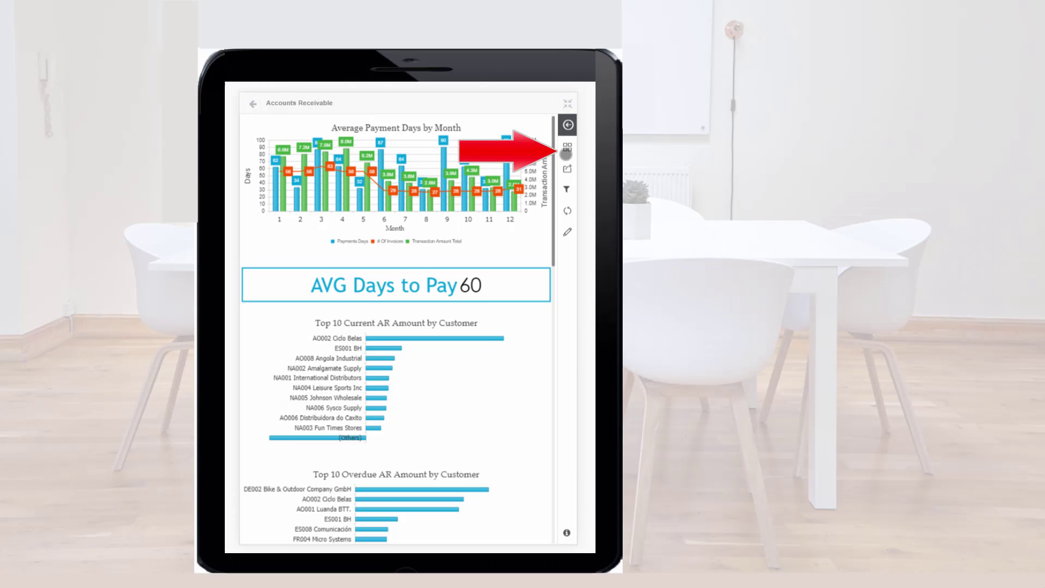
pyautogui.click(568, 147)
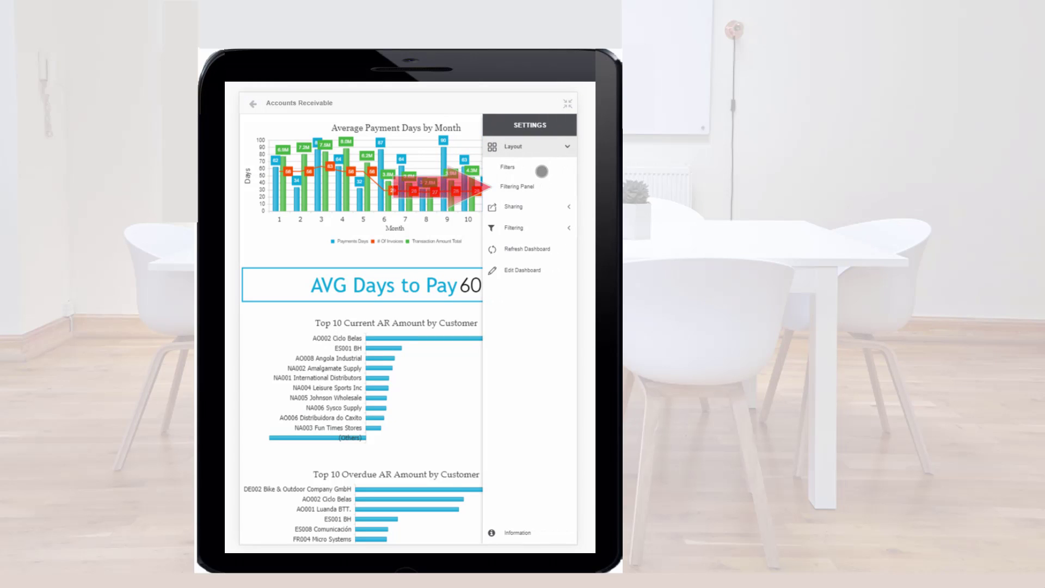
pyautogui.click(531, 186)
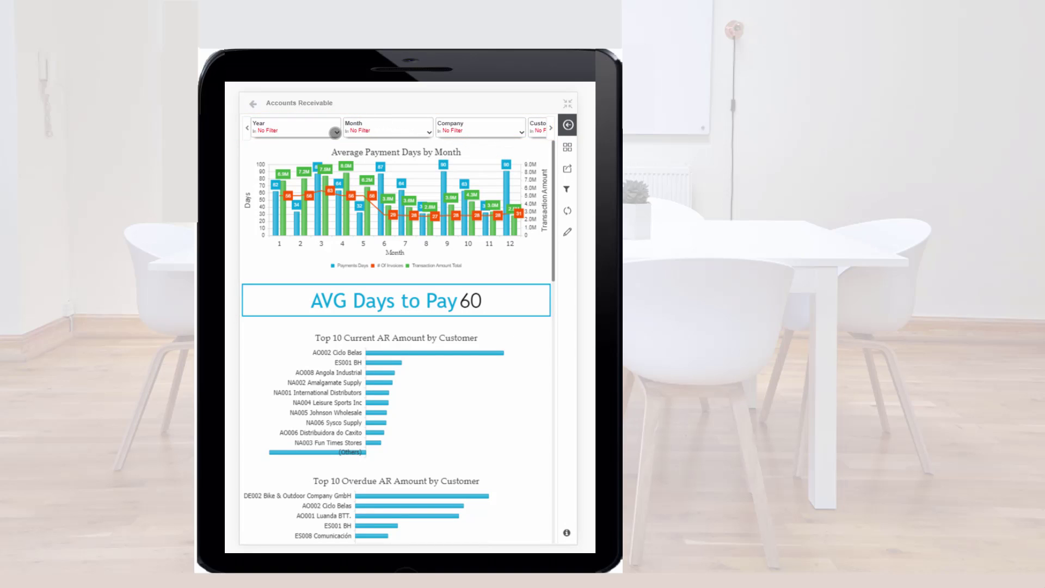
pyautogui.click(335, 132)
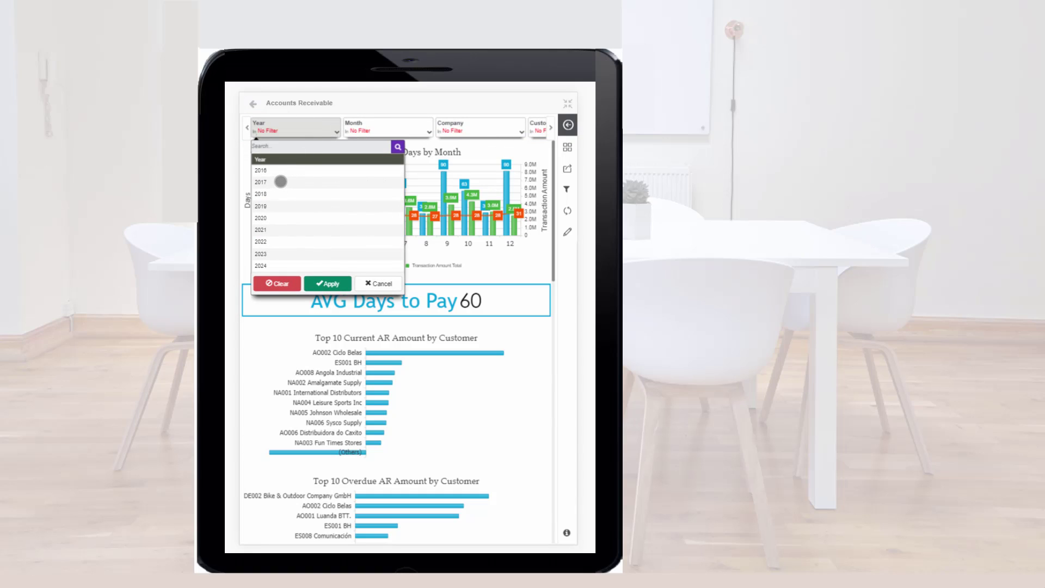
pyautogui.click(280, 181)
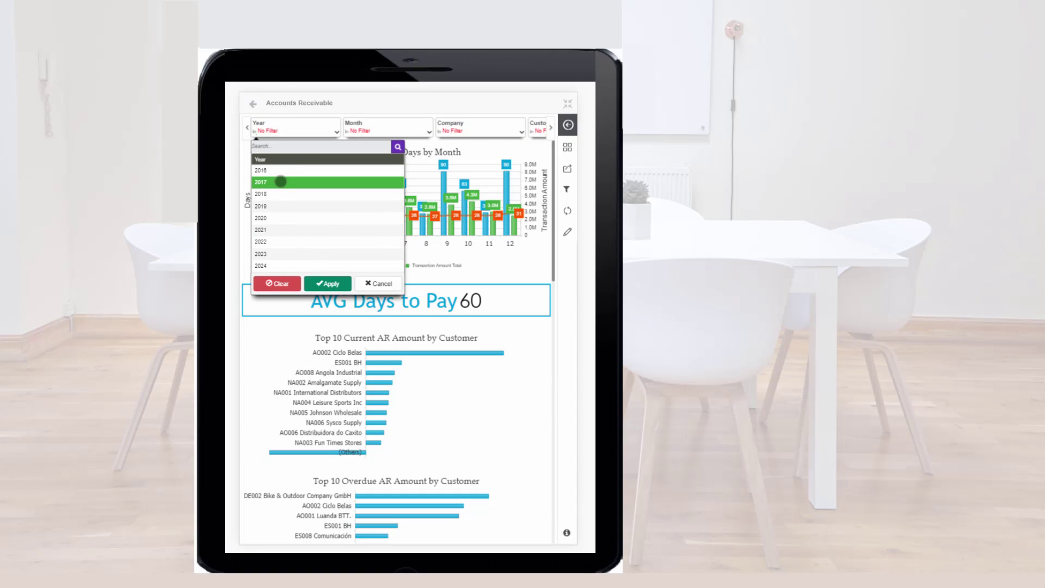
pyautogui.click(326, 283)
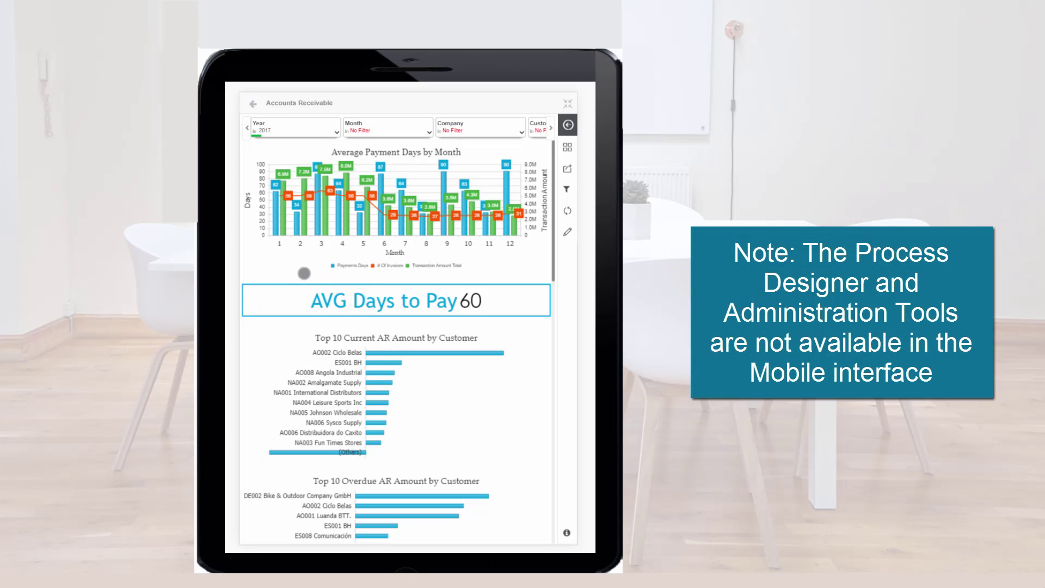